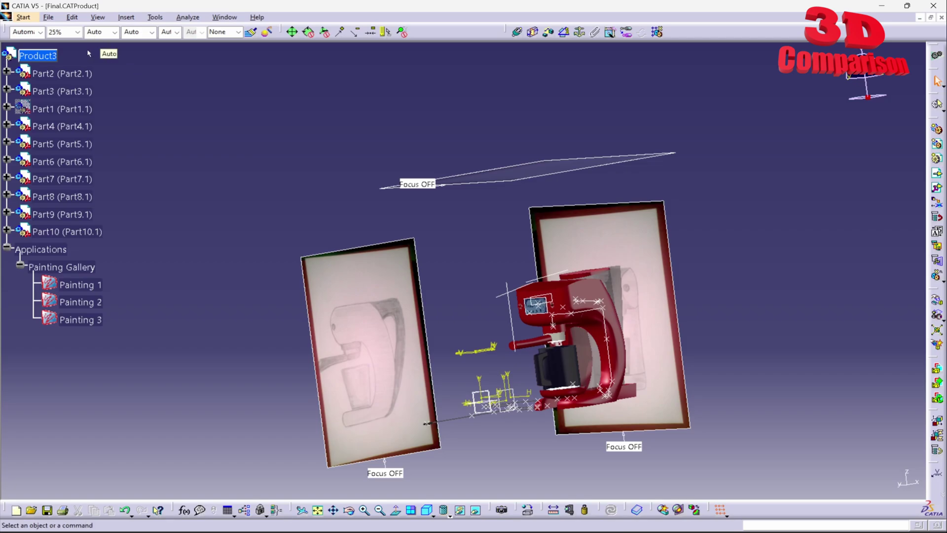
Switch the Final.CATProduct assembly to the Sketch Tracer workbench.
{"action": "left_click", "coordinate": [23, 17]}
{"action": "mouse_move", "coordinate": [58, 61]}
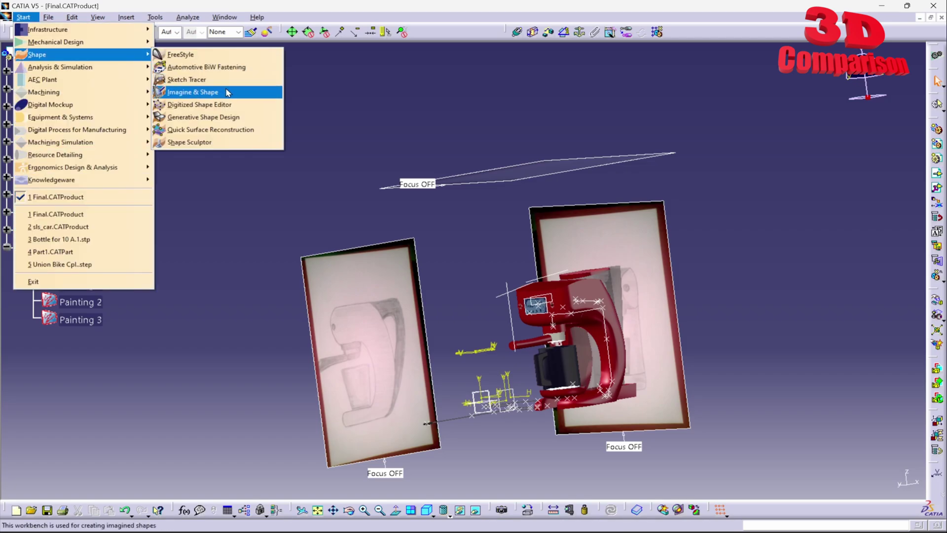
{"action": "left_click", "coordinate": [249, 80]}
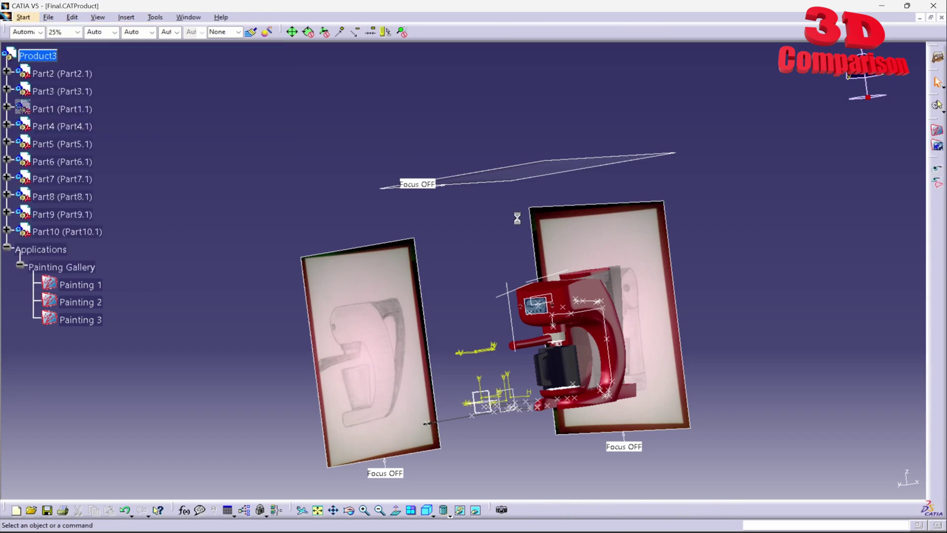
{"action": "middle_click_drag", "start_coordinate": [838, 167], "coordinate": [838, 121]}
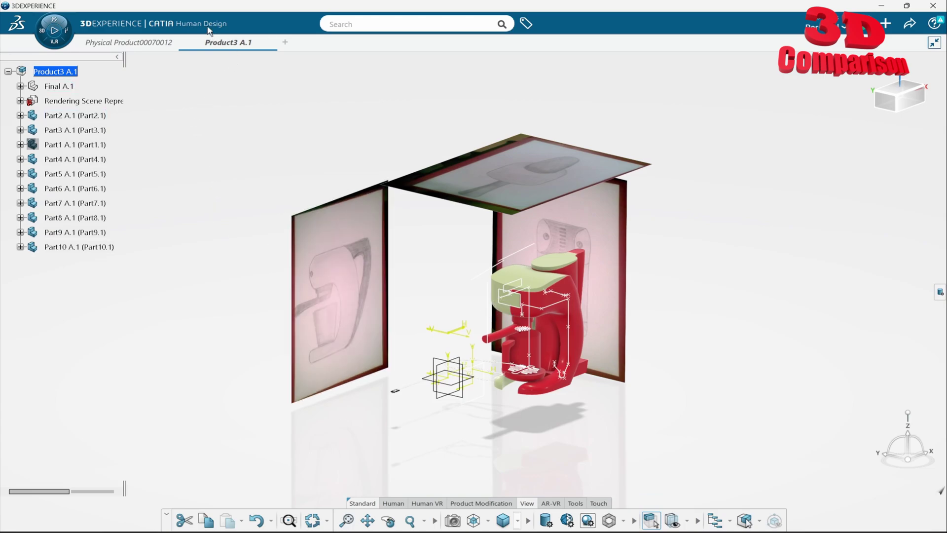
In 3DEXPERIENCE, search the apps for "imag", launch Imagine & Shape, and return to Product3 A.1.
{"action": "left_click", "coordinate": [44, 33]}
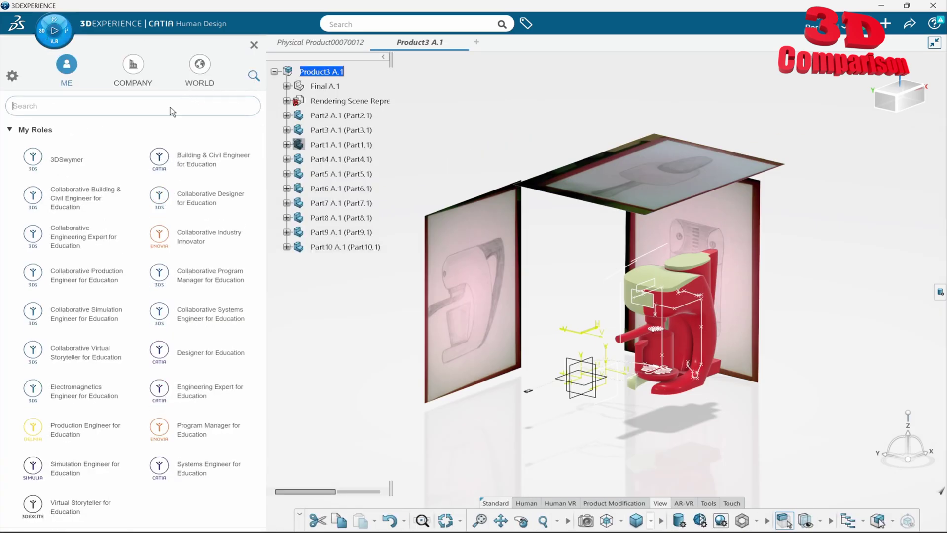
{"action": "type", "text": "imag"}
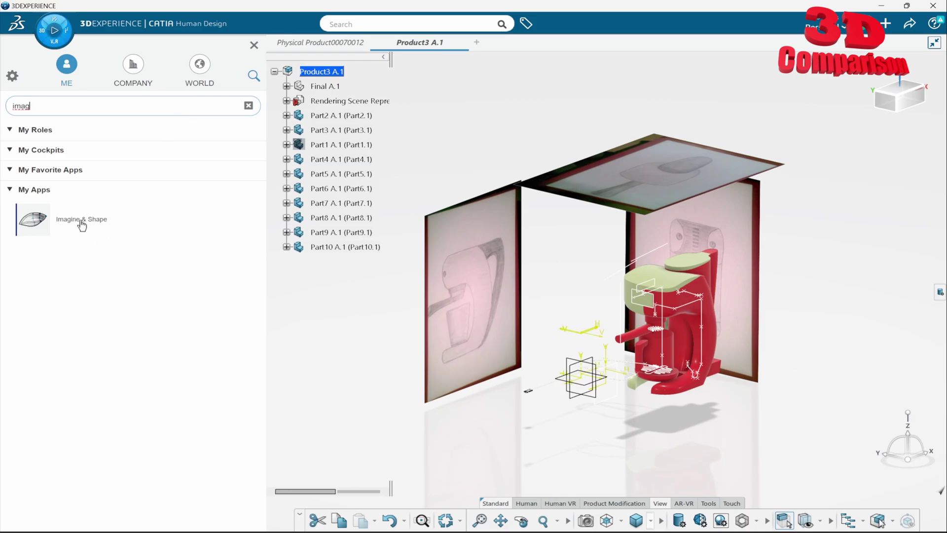
{"action": "left_click", "coordinate": [82, 223]}
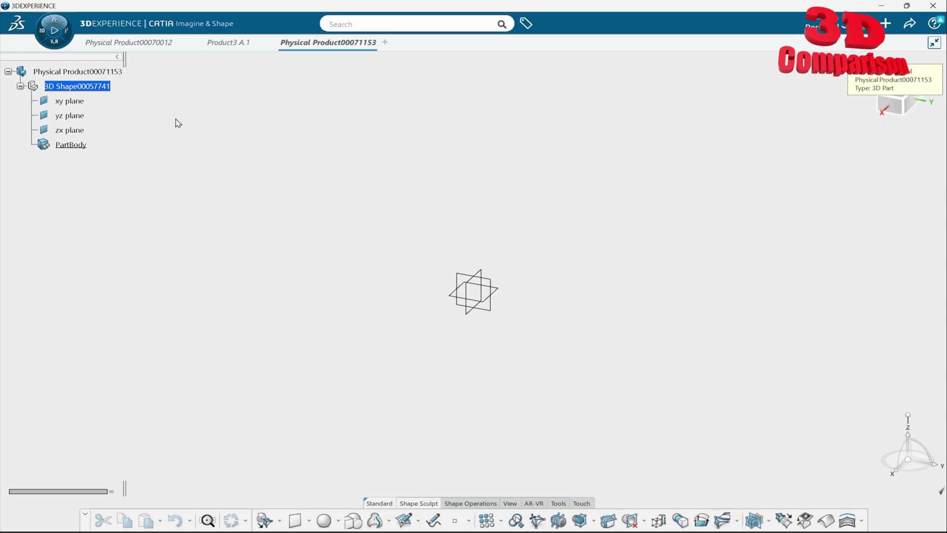
{"action": "left_click", "coordinate": [242, 46]}
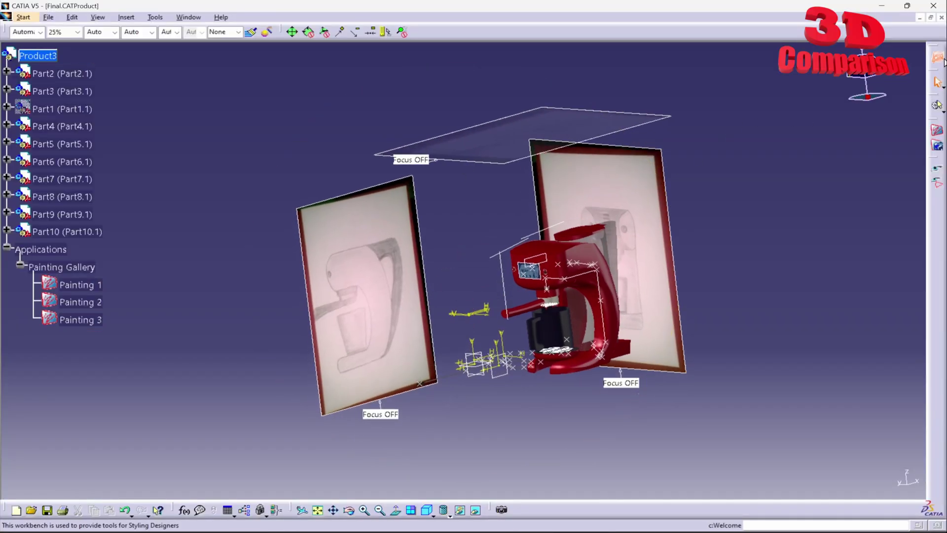
In CATIA V5, open the Imagine & Shape workbench with a new part, then return to Final.CATProduct.
{"action": "left_click", "coordinate": [30, 19]}
{"action": "mouse_move", "coordinate": [59, 54]}
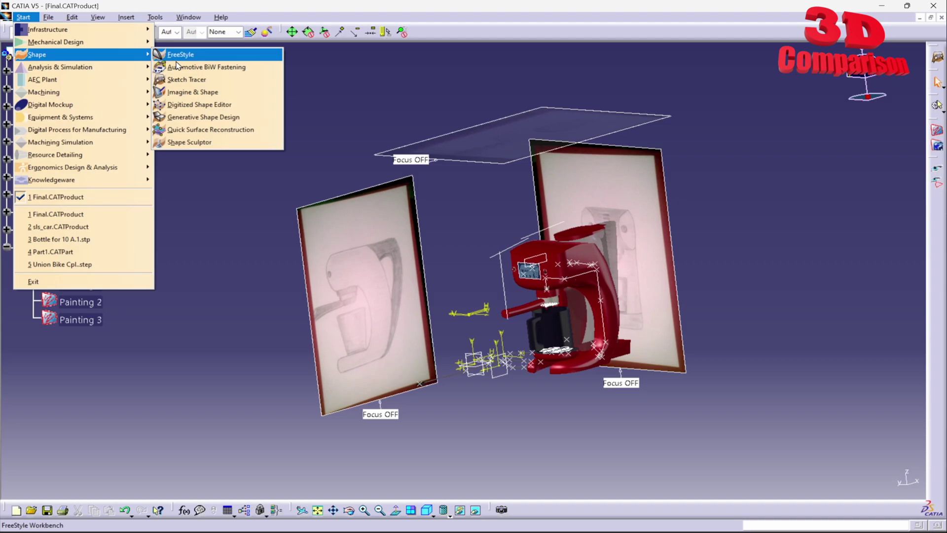
{"action": "left_click", "coordinate": [232, 94]}
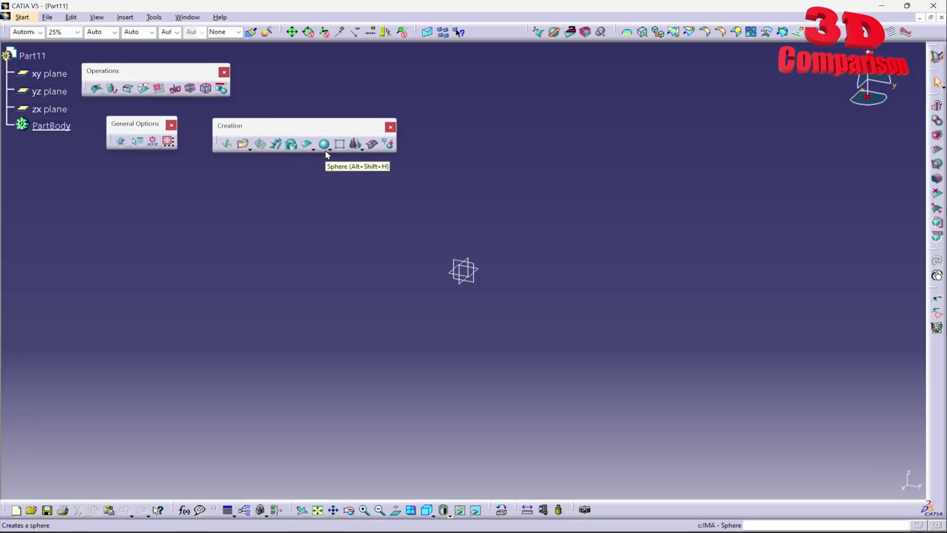
{"action": "left_click", "coordinate": [188, 17]}
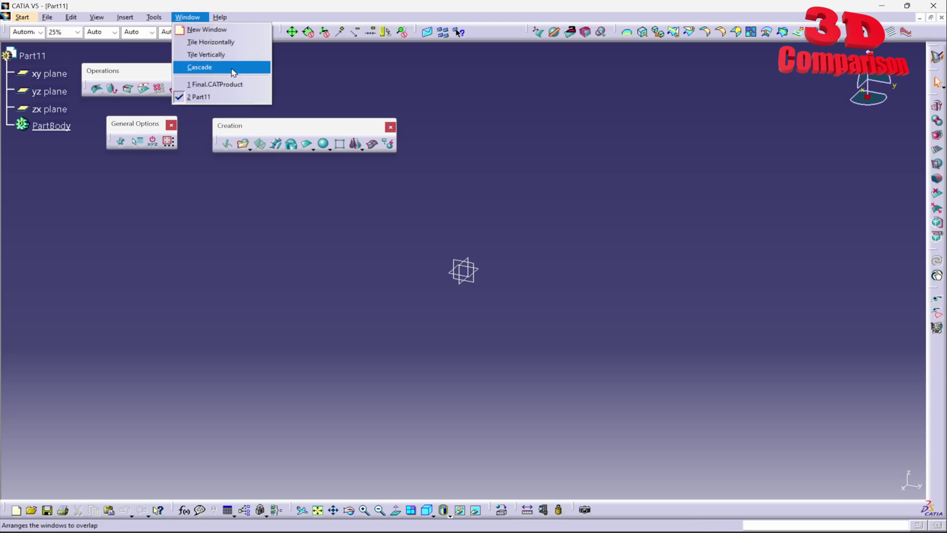
{"action": "left_click", "coordinate": [239, 85]}
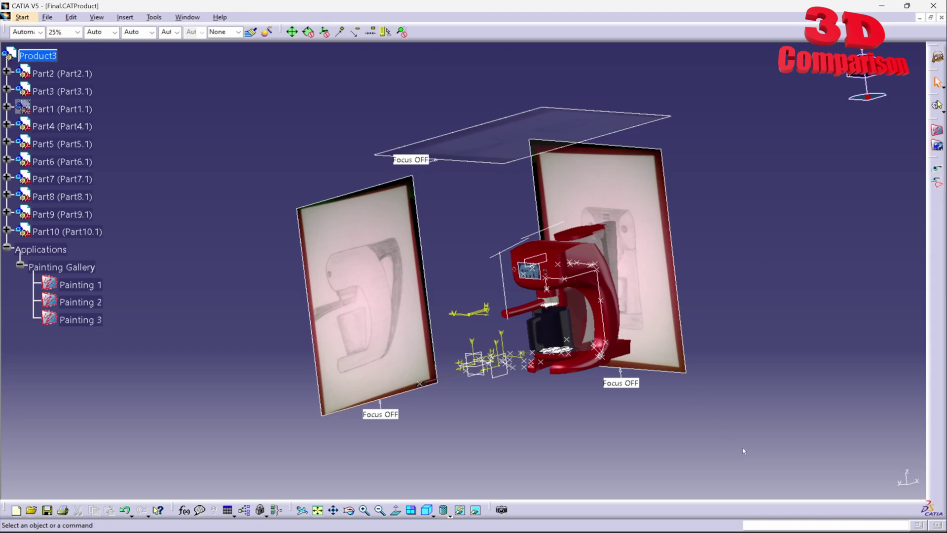
Switch the Final.CATProduct assembly to a Digital Mockup workbench.
{"action": "mouse_move", "coordinate": [761, 450]}
{"action": "left_mouse_down"}
{"action": "mouse_move", "coordinate": [560, 301]}
{"action": "mouse_move", "coordinate": [84, 51]}
{"action": "mouse_move", "coordinate": [12, 43]}
{"action": "left_mouse_up"}
{"action": "left_click", "coordinate": [48, 57]}
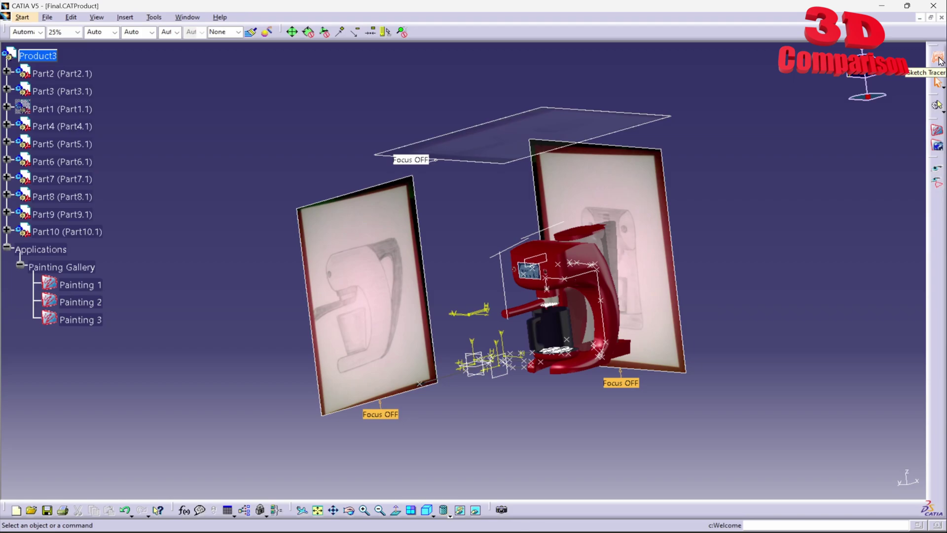
{"action": "left_click", "coordinate": [22, 17]}
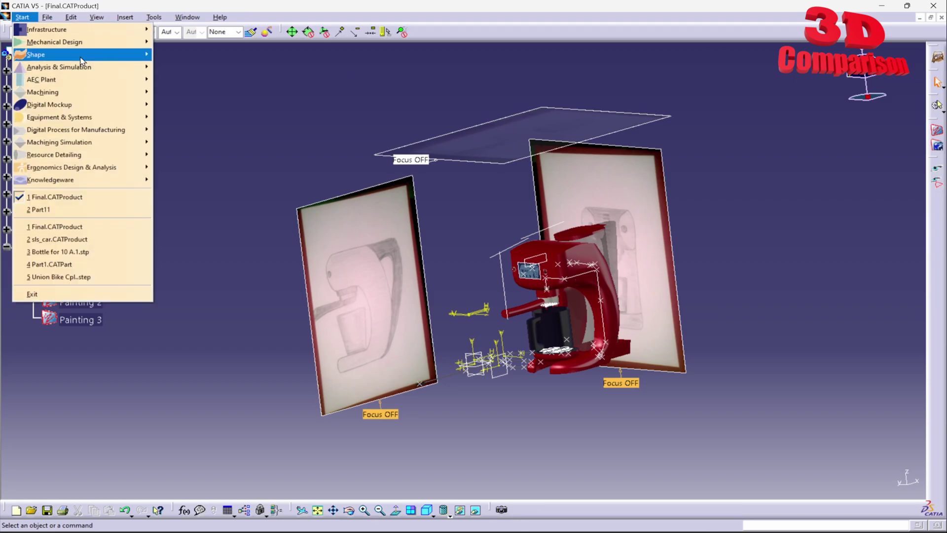
{"action": "mouse_move", "coordinate": [82, 61]}
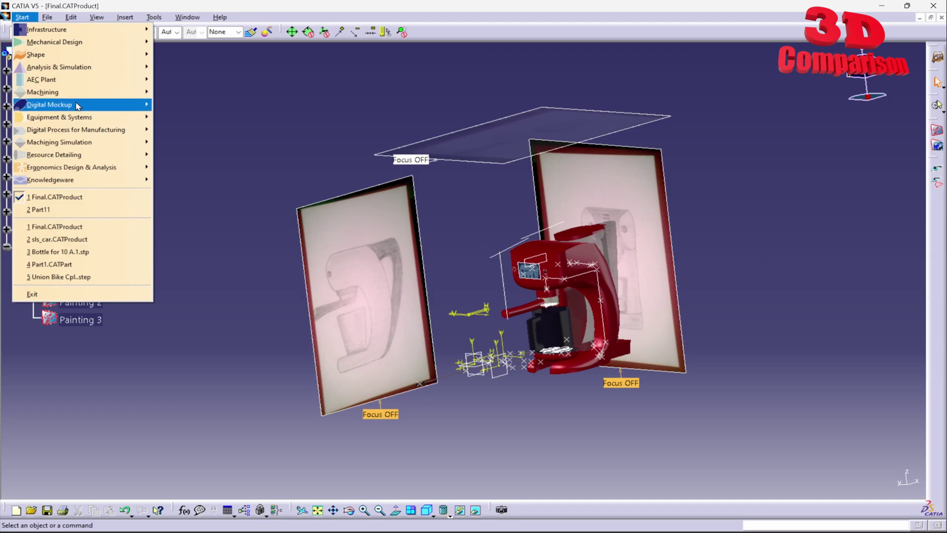
{"action": "mouse_move", "coordinate": [77, 106]}
{"action": "left_click", "coordinate": [213, 129]}
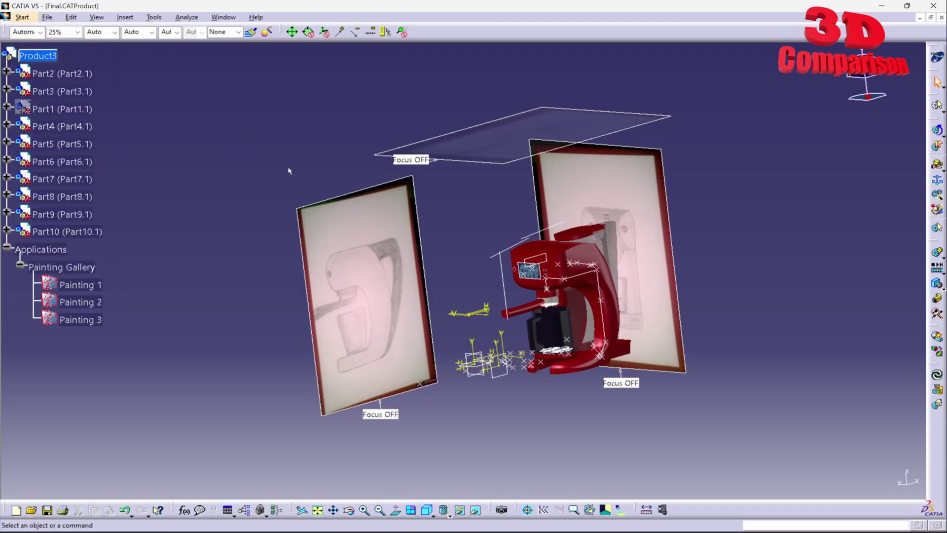
Switch Final.CATProduct to the Assembly Design workbench, then to the Photo Studio workbench.
{"action": "left_click", "coordinate": [22, 17]}
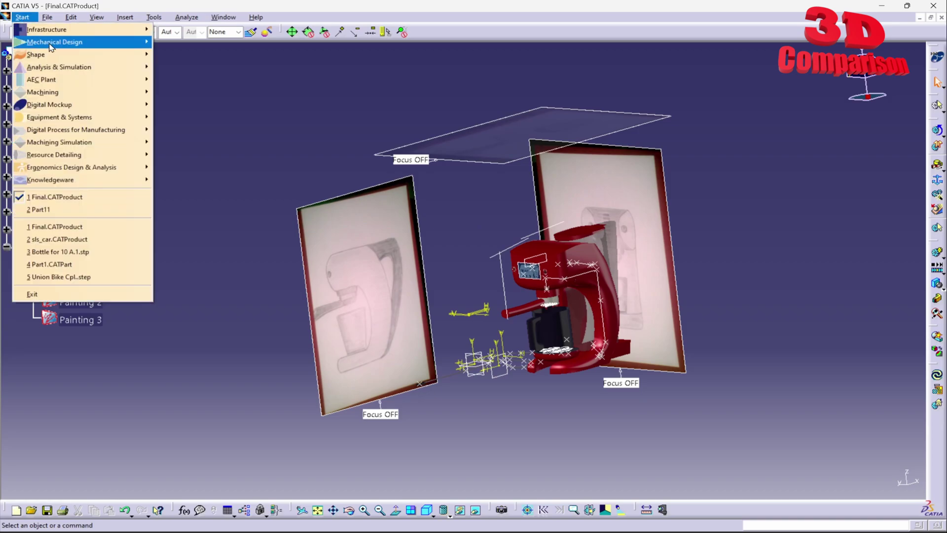
{"action": "mouse_move", "coordinate": [74, 42]}
{"action": "left_click", "coordinate": [213, 56]}
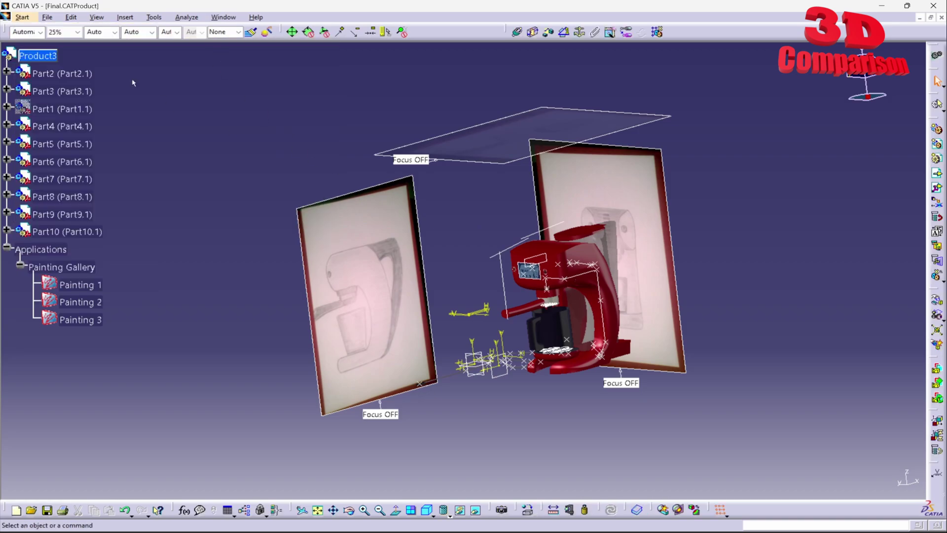
{"action": "left_click", "coordinate": [25, 18]}
{"action": "mouse_move", "coordinate": [74, 30]}
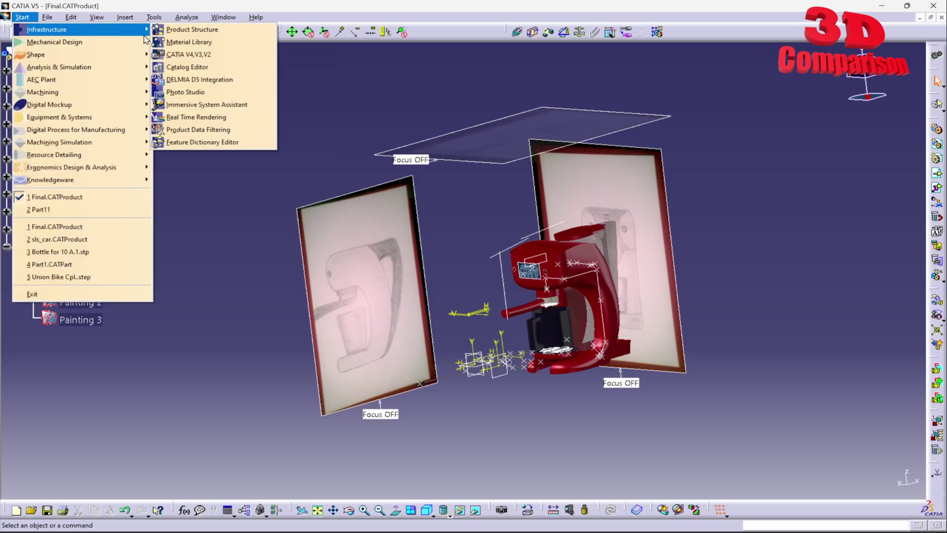
{"action": "left_click", "coordinate": [208, 90]}
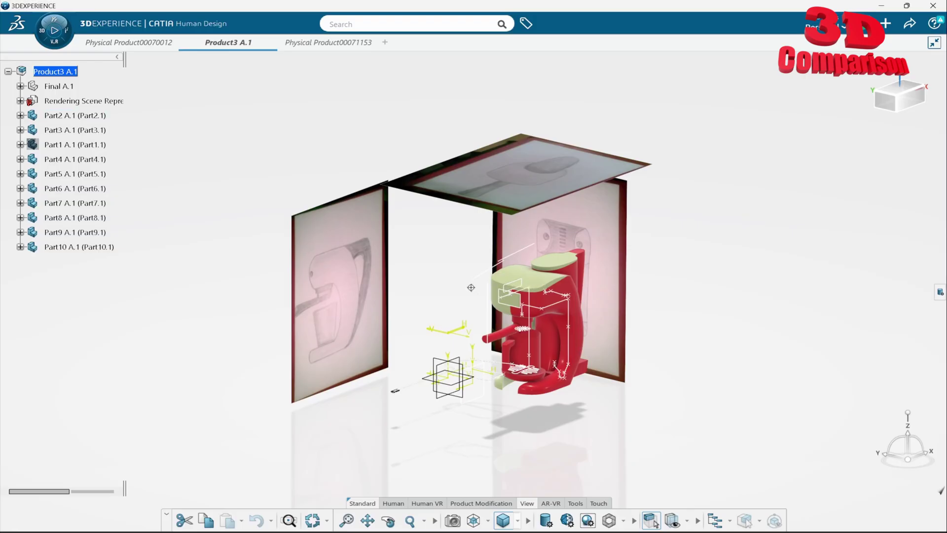
In 3DEXPERIENCE, activate Part2 A.1 (Part2.1) in Product3 A.1 and launch Imagine & Shape.
{"action": "middle_click_drag", "start_coordinate": [469, 281], "coordinate": [434, 260]}
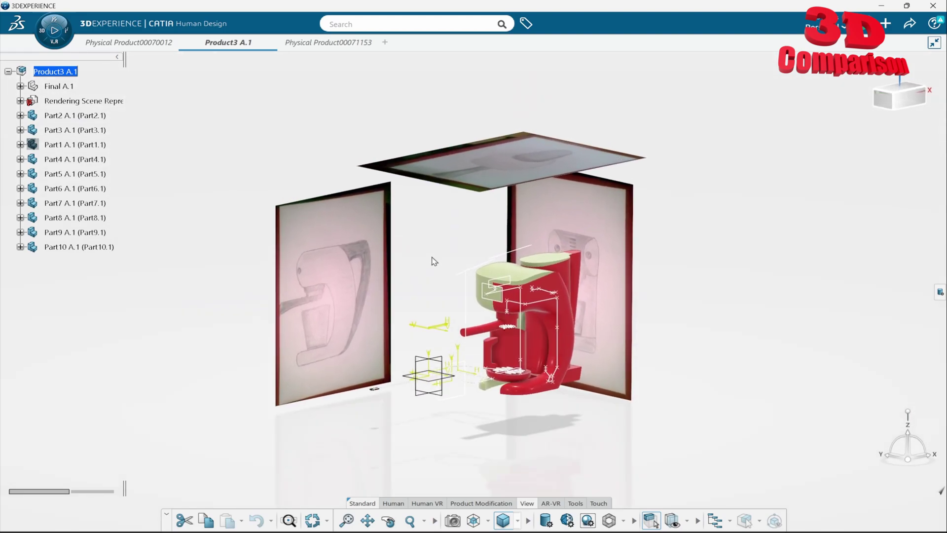
{"action": "double_click", "coordinate": [78, 115]}
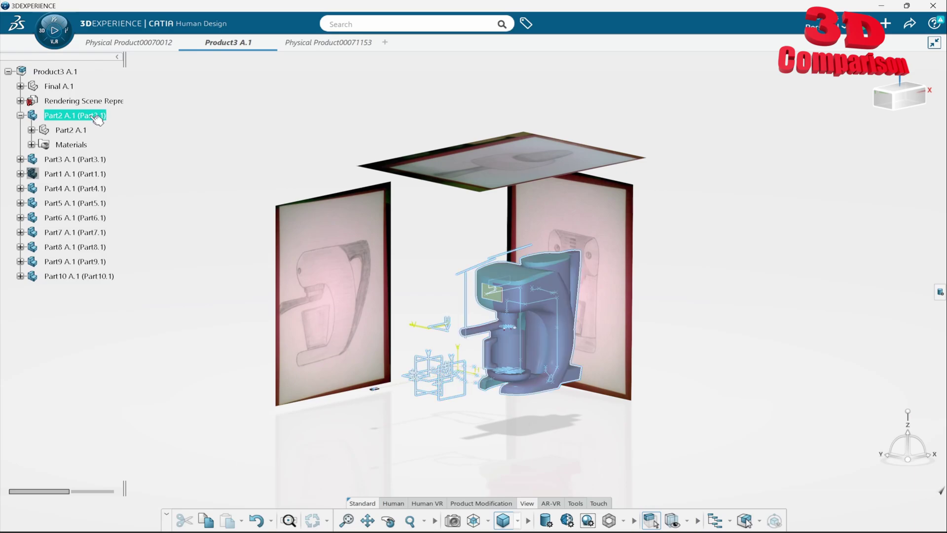
{"action": "left_click", "coordinate": [41, 35]}
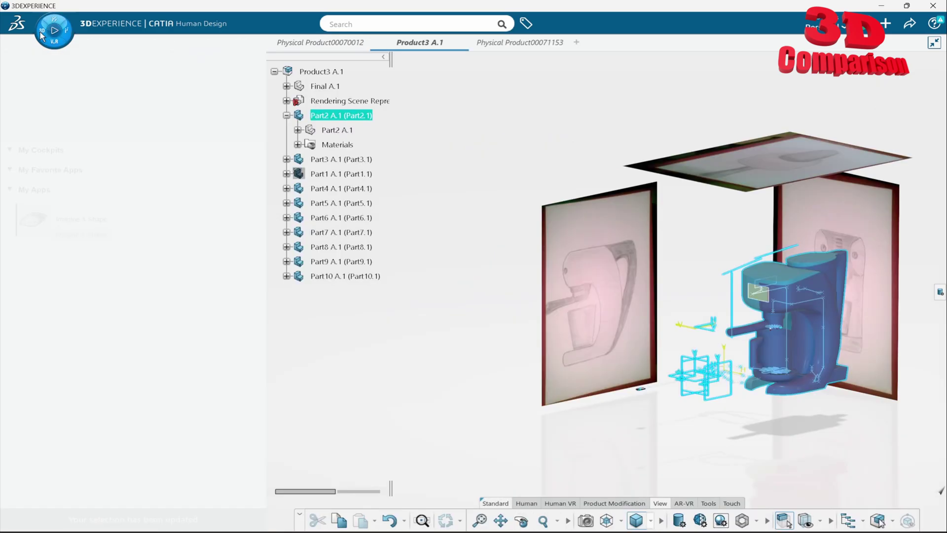
{"action": "left_click", "coordinate": [85, 223]}
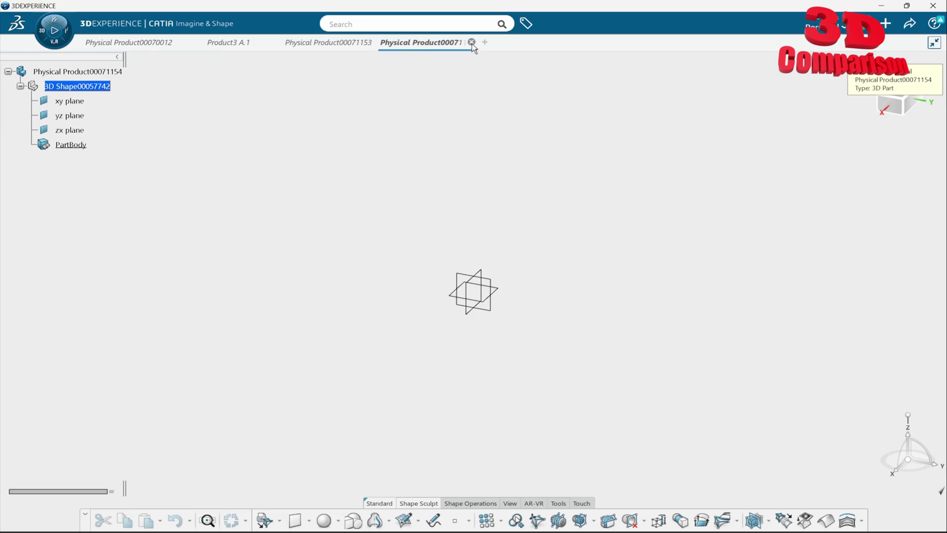
Close both new empty physical products without saving their changes.
{"action": "left_click", "coordinate": [472, 43]}
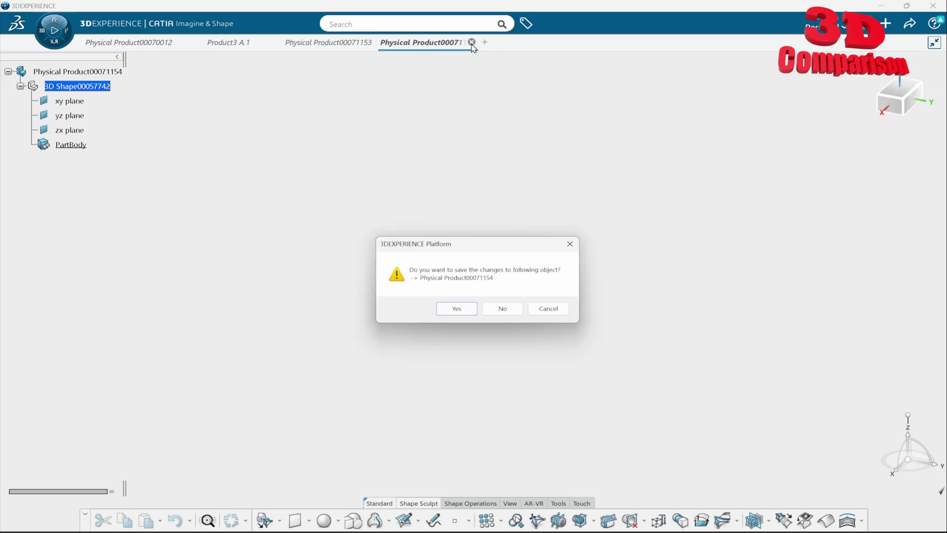
{"action": "left_click", "coordinate": [489, 308]}
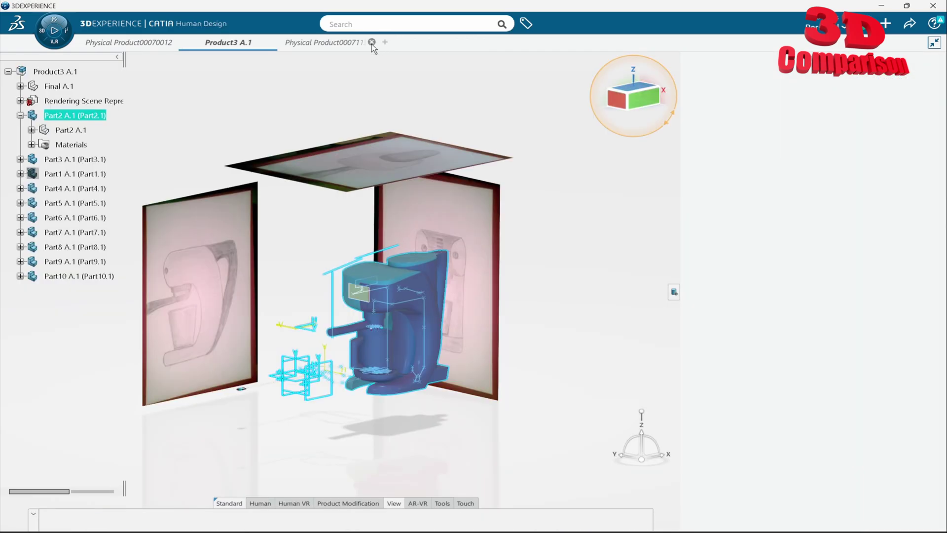
{"action": "left_click", "coordinate": [372, 43]}
{"action": "left_click", "coordinate": [508, 310]}
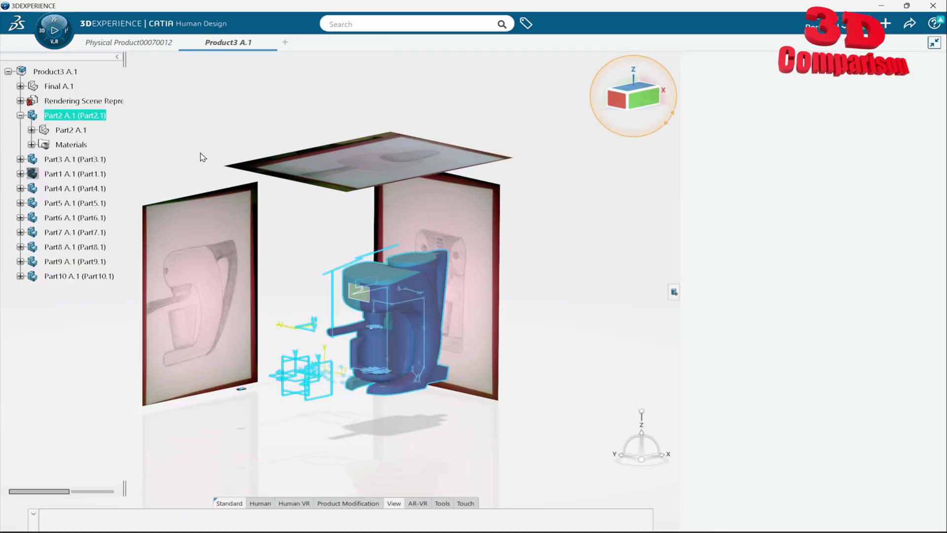
Activate the Product3 A.1 root, search the apps for "ass", and launch Assembly Design.
{"action": "left_click", "coordinate": [55, 73]}
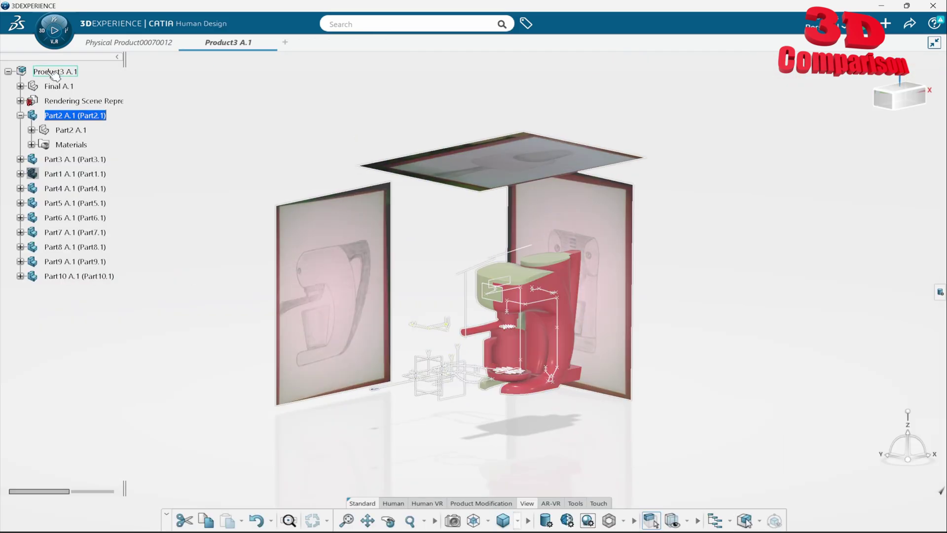
{"action": "left_click", "coordinate": [57, 73]}
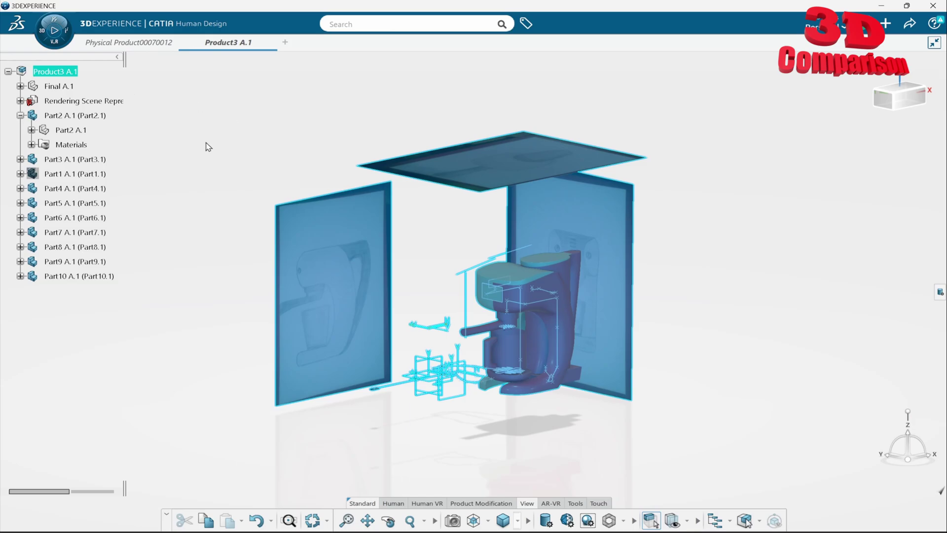
{"action": "left_click", "coordinate": [54, 27]}
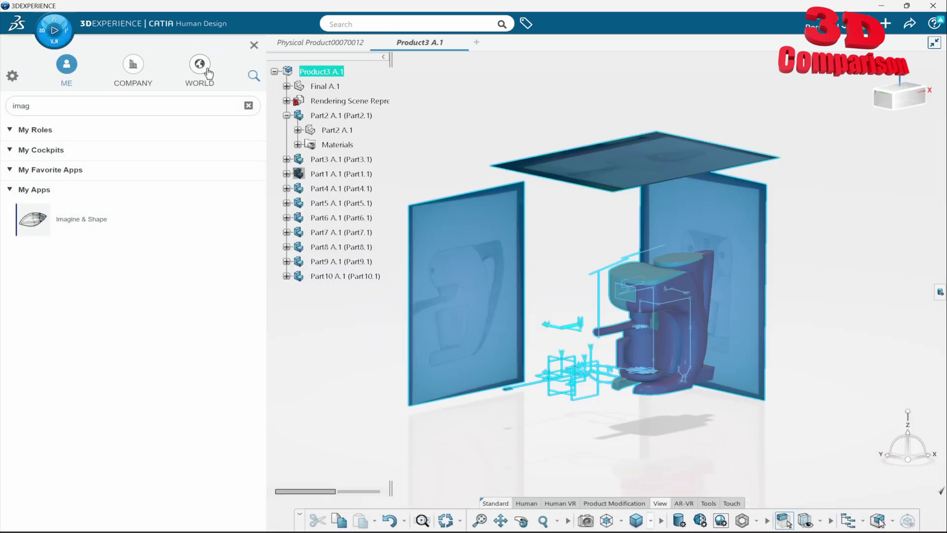
{"action": "left_click", "coordinate": [254, 76]}
{"action": "left_click", "coordinate": [254, 77]}
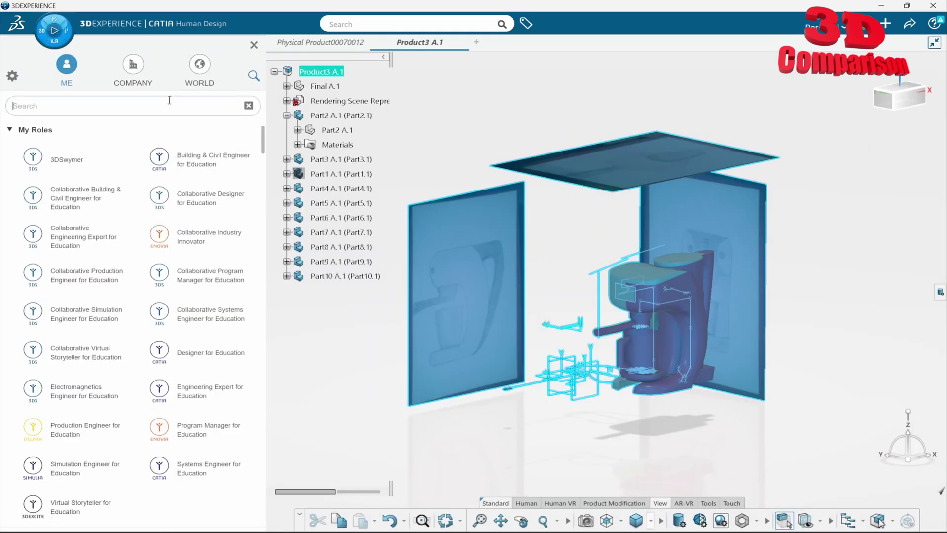
{"action": "type", "text": "ass"}
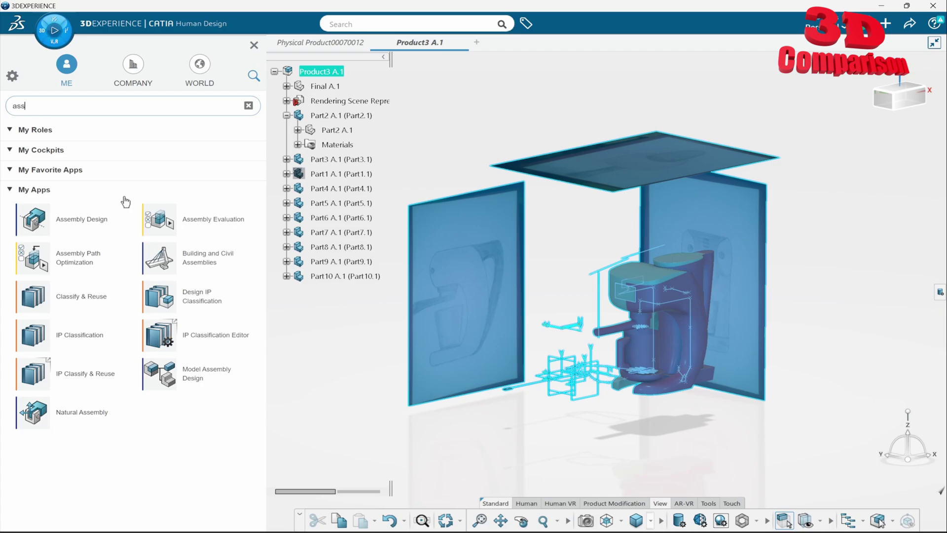
{"action": "left_click", "coordinate": [85, 220]}
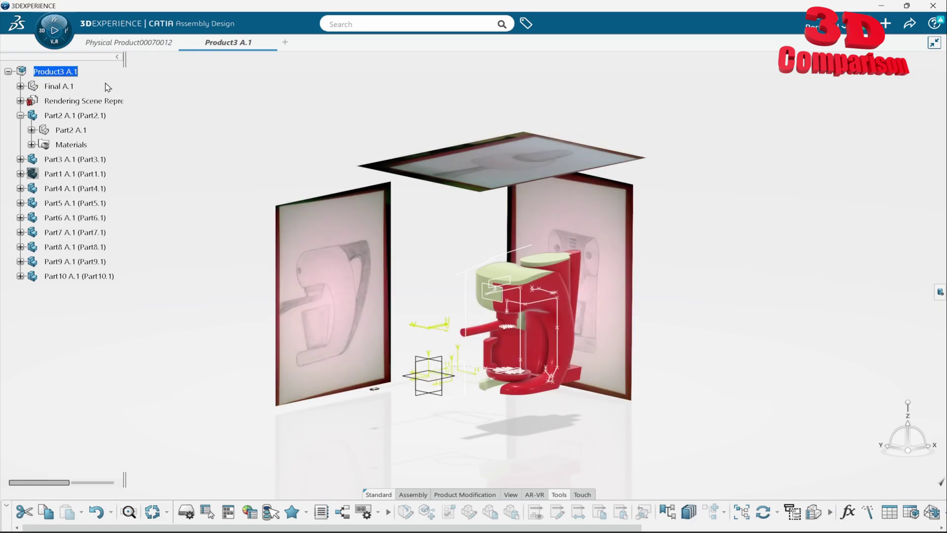
Activate the Part2 A.1 shape representation beneath Part2 A.1 (Part2.1) for editing.
{"action": "left_click", "coordinate": [74, 159]}
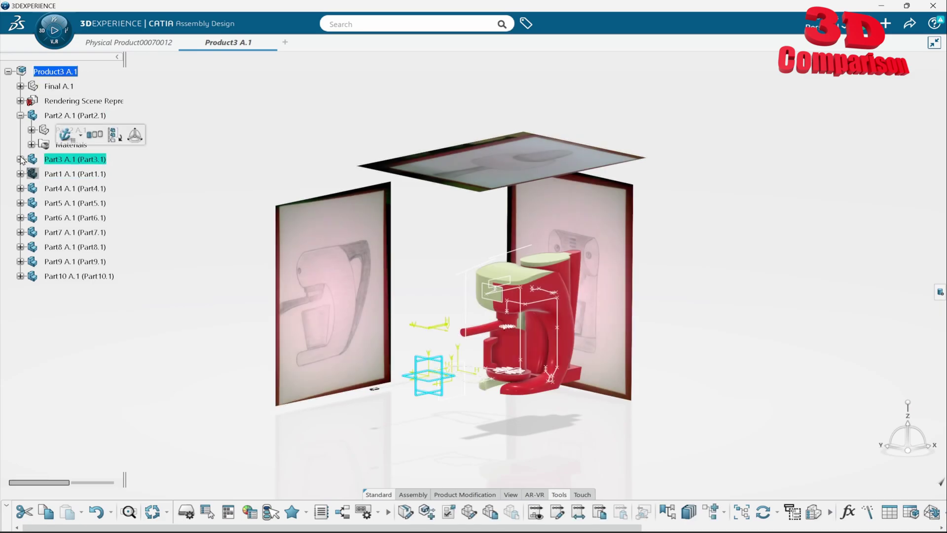
{"action": "left_click", "coordinate": [77, 116]}
{"action": "right_click", "coordinate": [74, 115]}
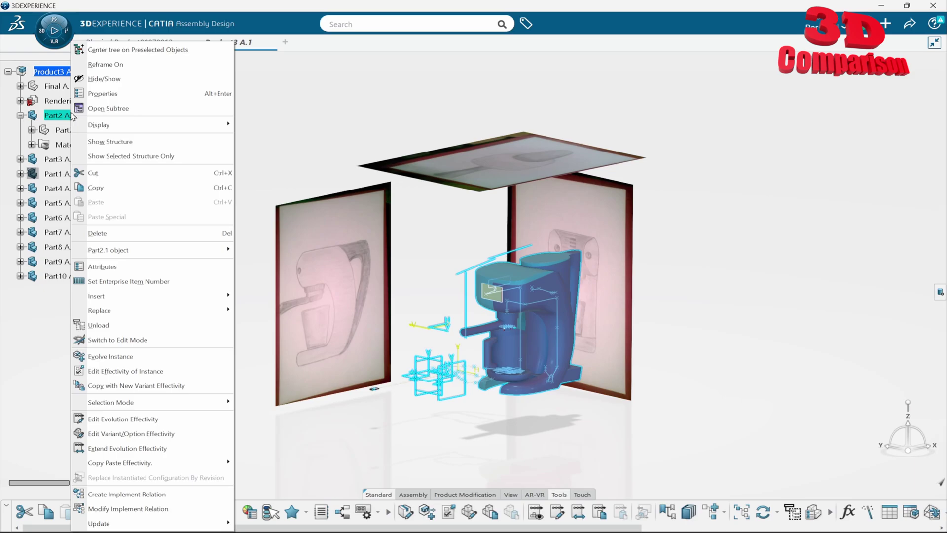
{"action": "key", "text": "Escape"}
{"action": "left_click", "coordinate": [70, 130]}
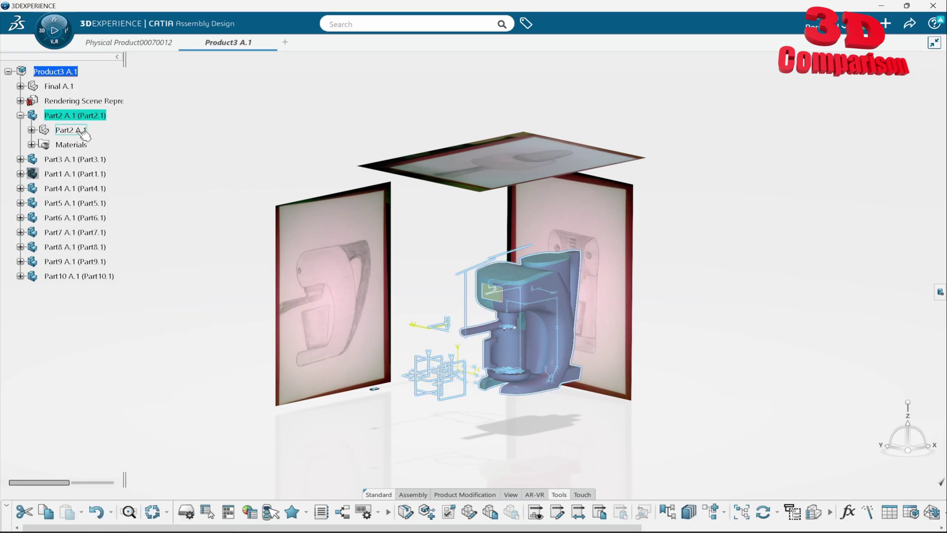
{"action": "double_click", "coordinate": [79, 131]}
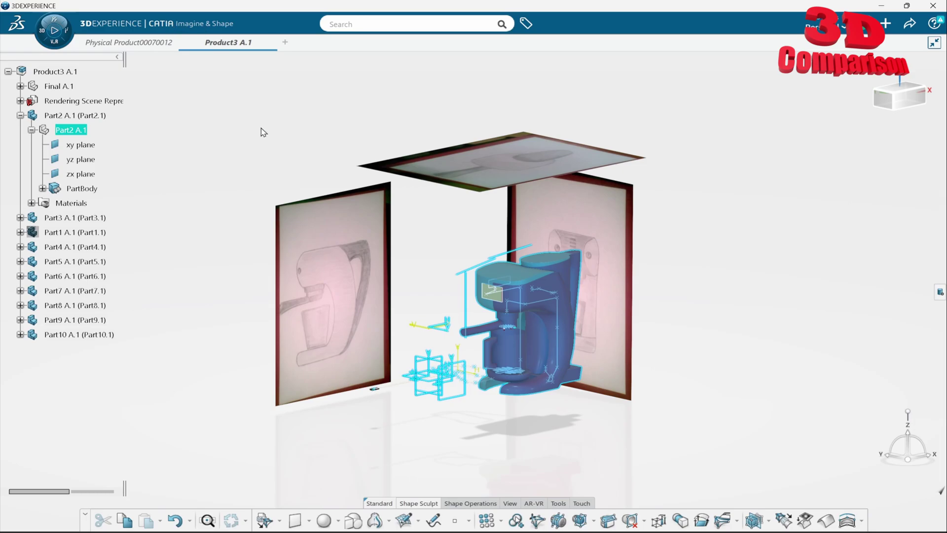
Search the apps for "part de" and launch Part Design on the active Part2 A.1 representation.
{"action": "left_click", "coordinate": [42, 34]}
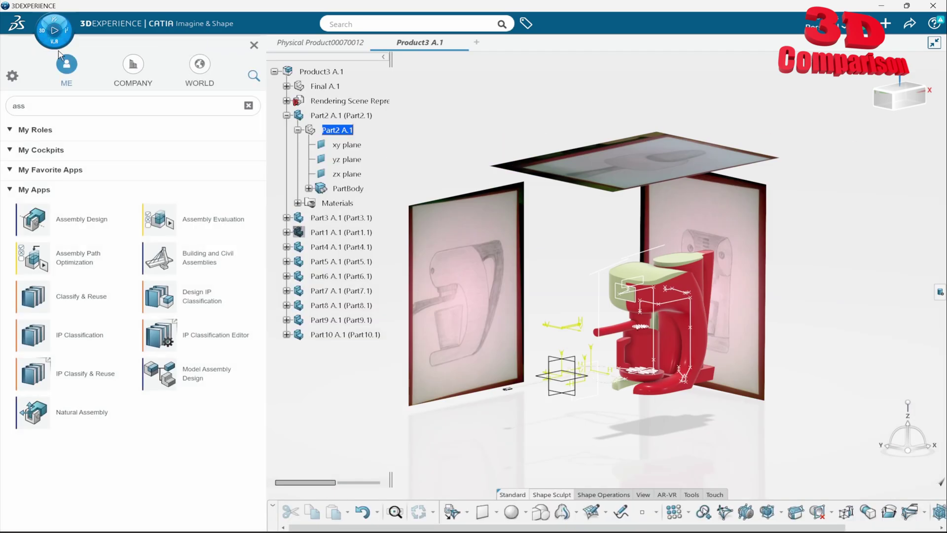
{"action": "double_click", "coordinate": [147, 102]}
{"action": "type", "text": "par"}
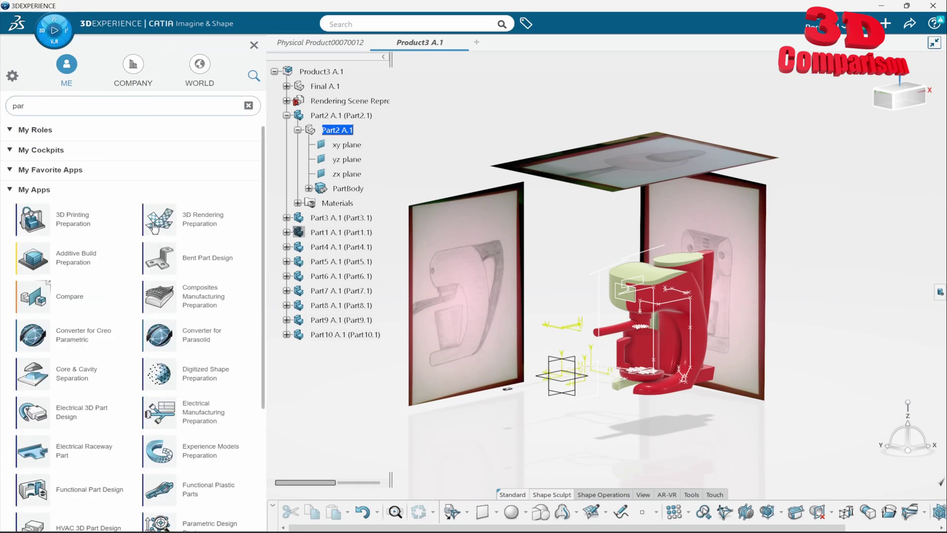
{"action": "type", "text": "t de"}
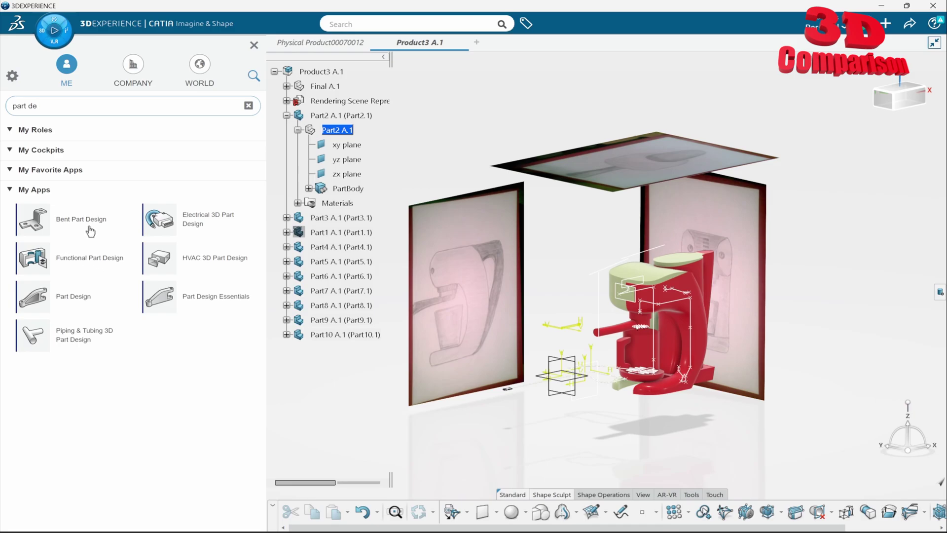
{"action": "left_click", "coordinate": [81, 302]}
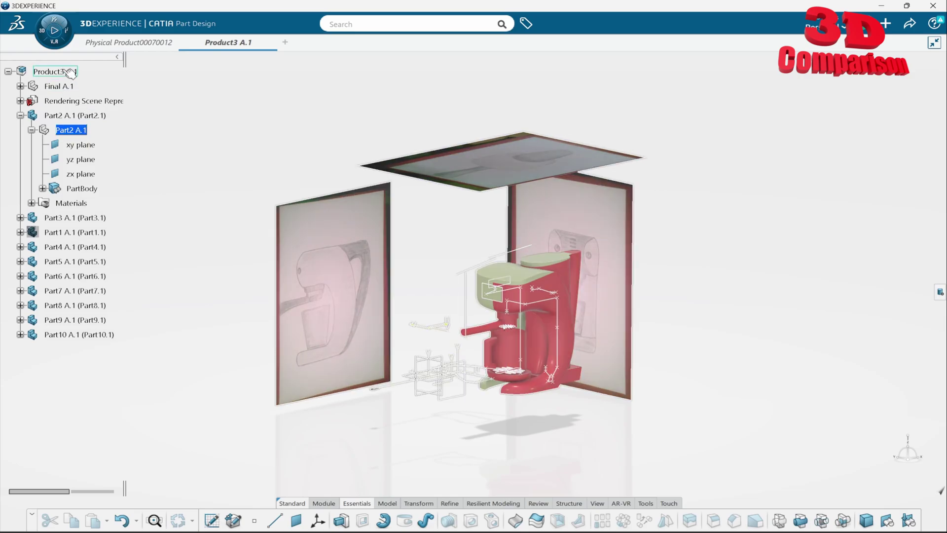
Activate the Product3 A.1 root, search the apps for "human", and launch Human Design.
{"action": "double_click", "coordinate": [54, 72]}
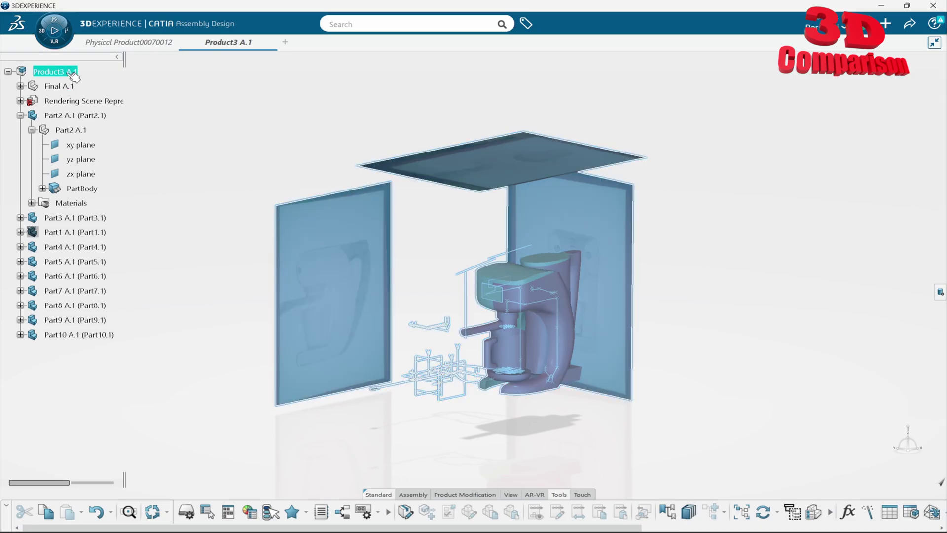
{"action": "left_click", "coordinate": [44, 36]}
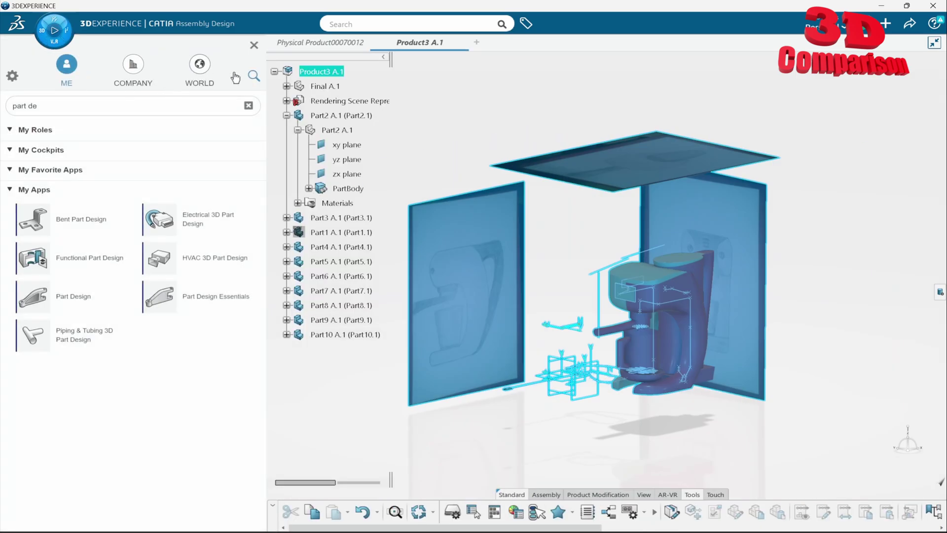
{"action": "left_click", "coordinate": [252, 75]}
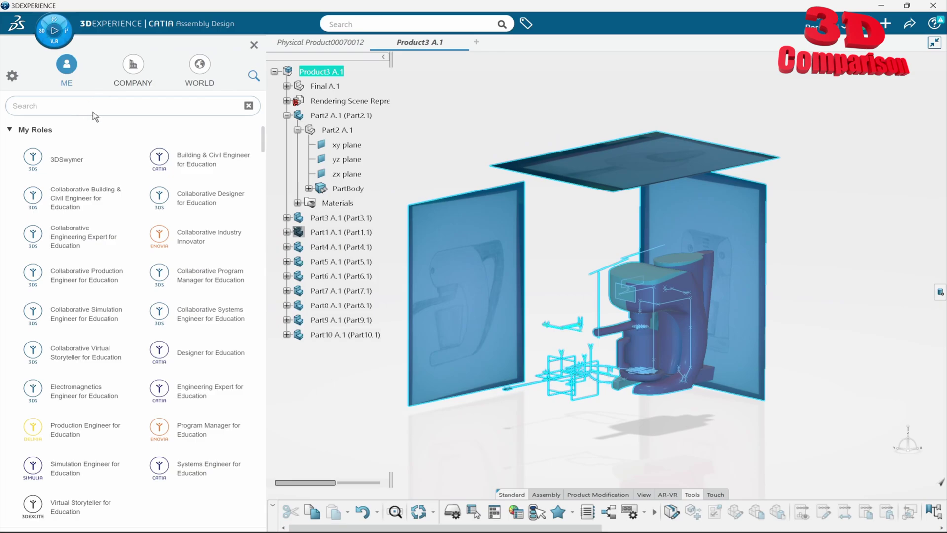
{"action": "type", "text": "human"}
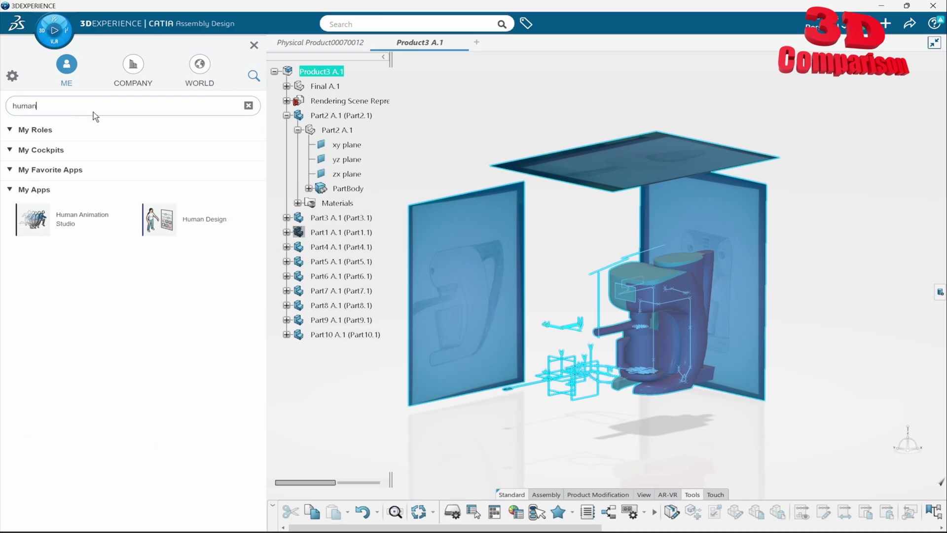
{"action": "left_click", "coordinate": [215, 222]}
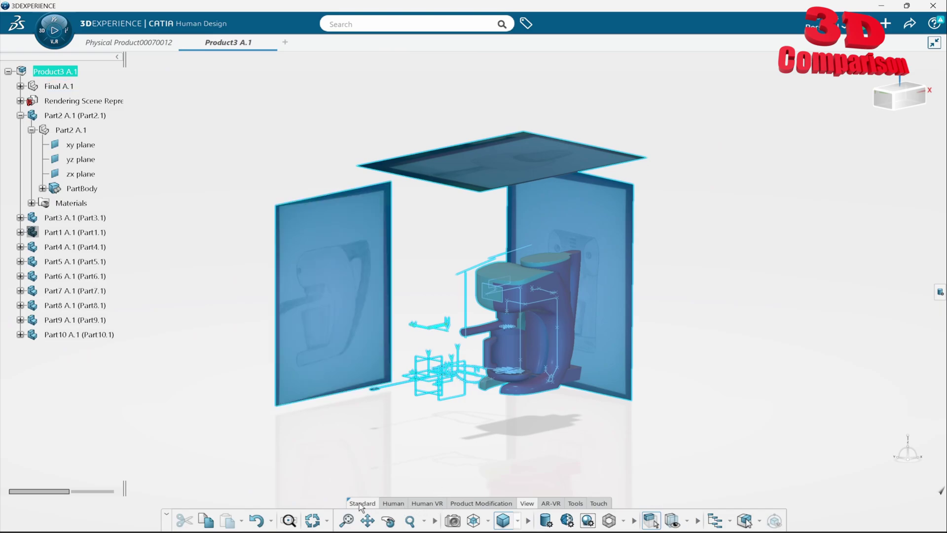
Display the Human command set in Human Design and look at the filtered app list again.
{"action": "left_click", "coordinate": [394, 501]}
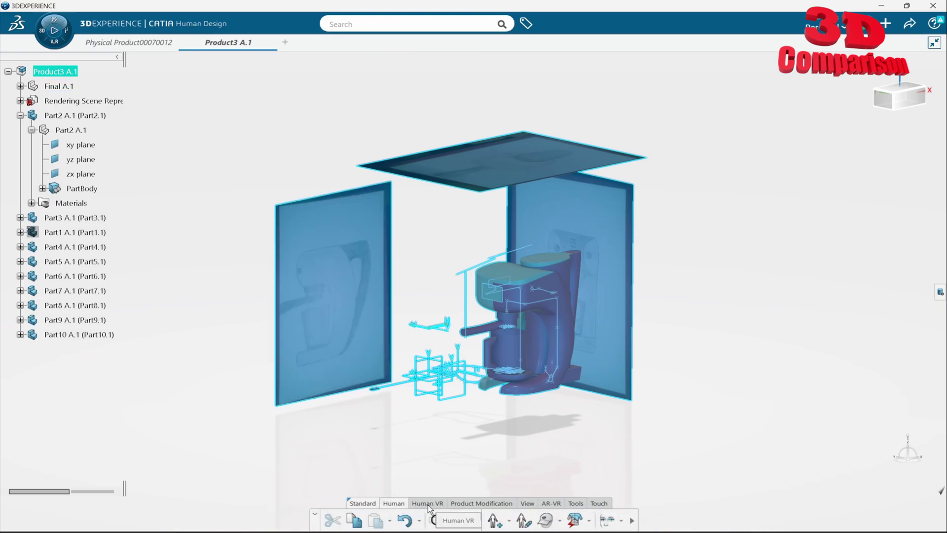
{"action": "left_click", "coordinate": [420, 168]}
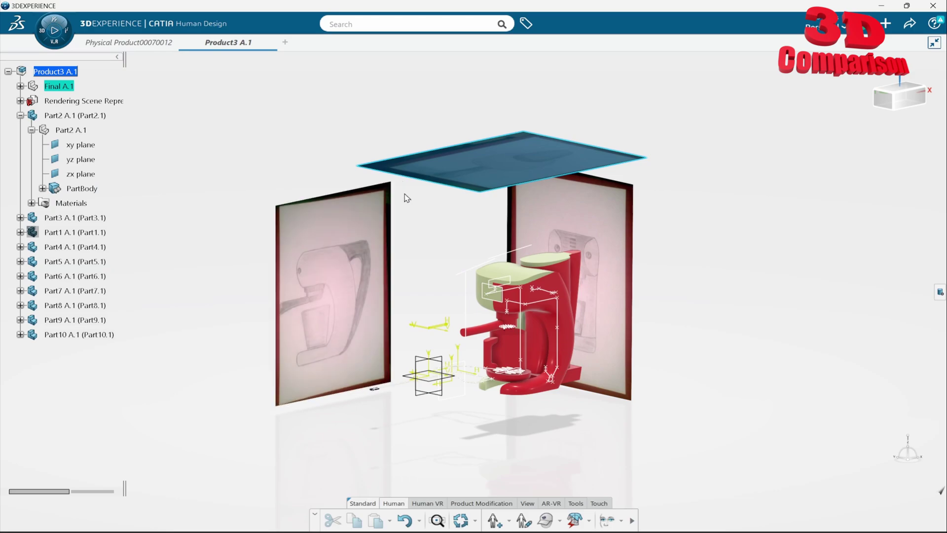
{"action": "middle_click_drag", "start_coordinate": [617, 269], "coordinate": [617, 254]}
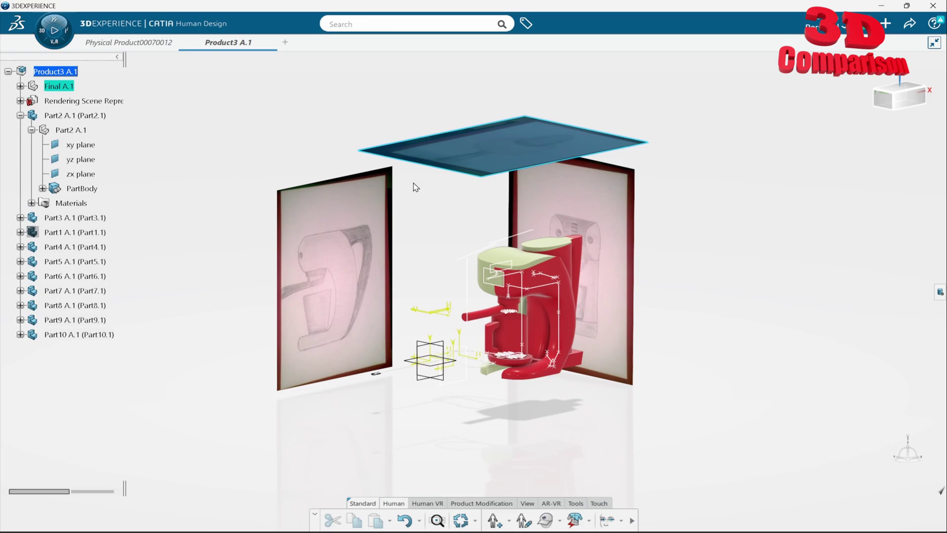
{"action": "left_click", "coordinate": [46, 33]}
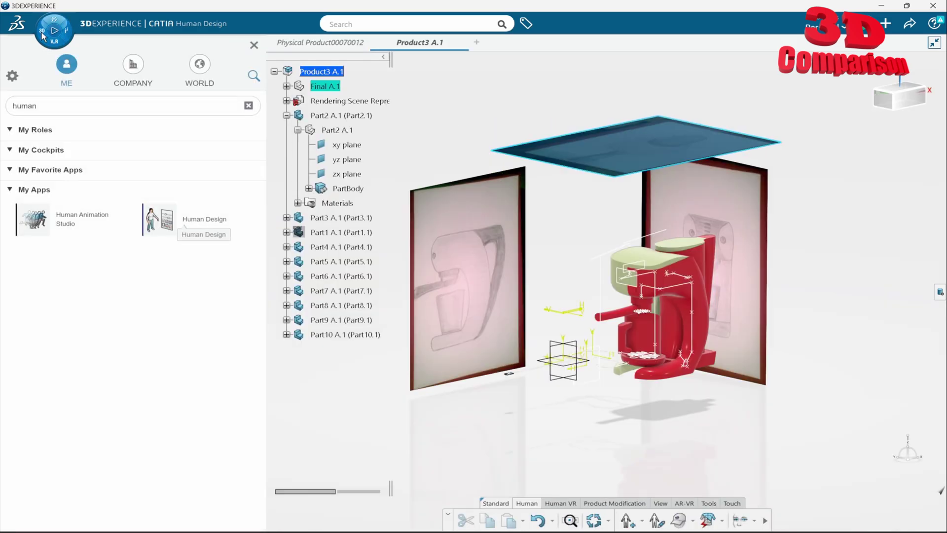
{"action": "left_click", "coordinate": [47, 33]}
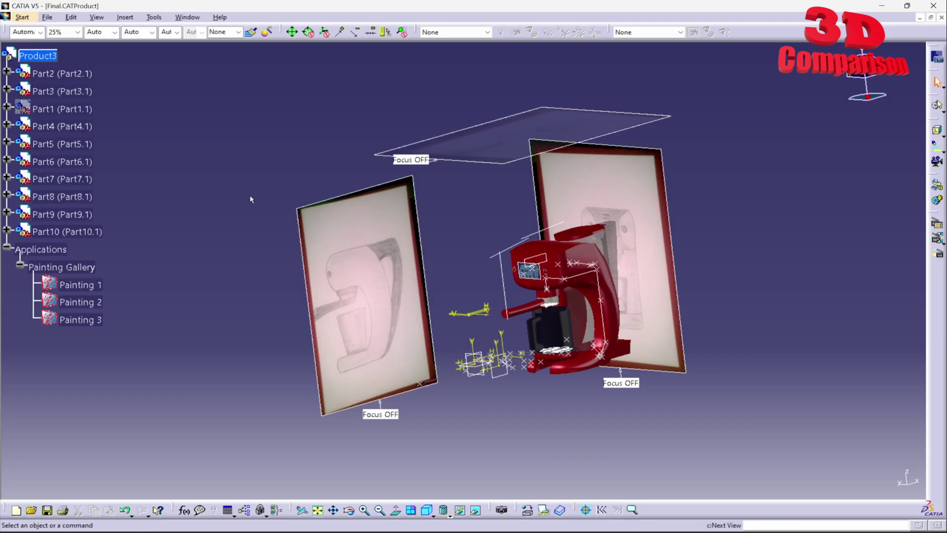
In CATIA V5, look through the Mechanical Design workbenches available for Final.CATProduct.
{"action": "left_click", "coordinate": [22, 17]}
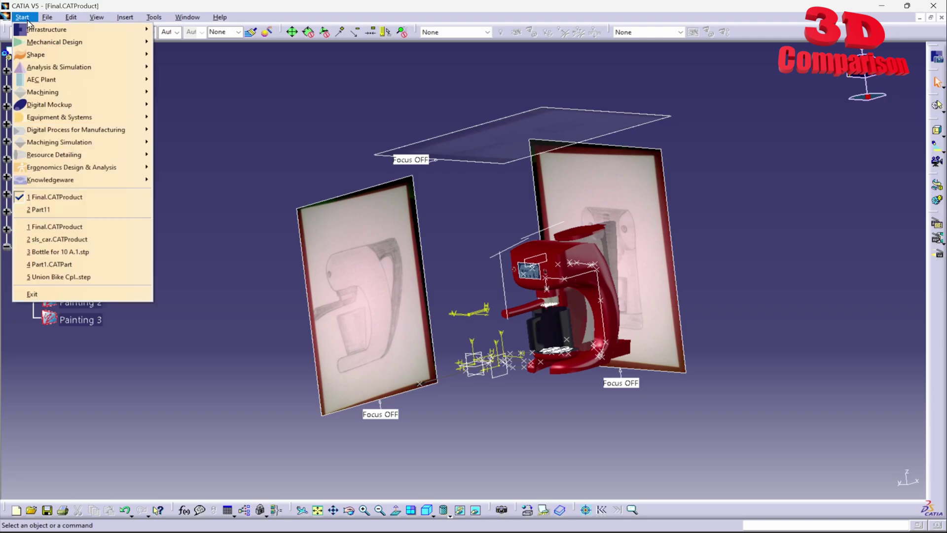
{"action": "mouse_move", "coordinate": [46, 46]}
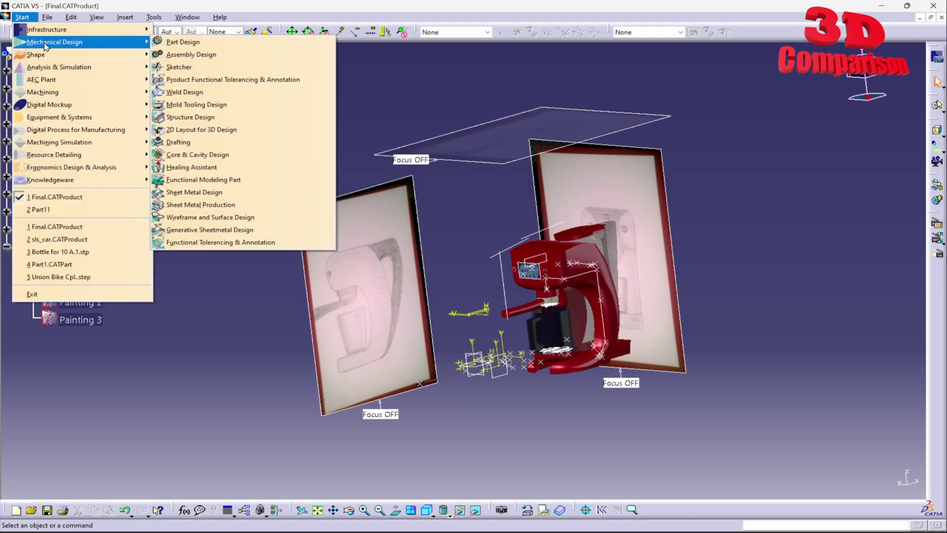
{"action": "left_click", "coordinate": [394, 93]}
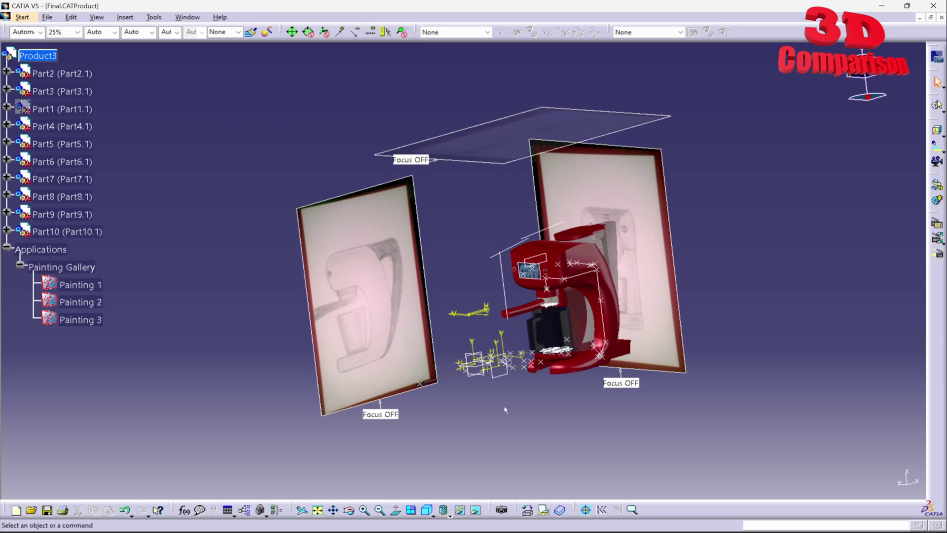
{"action": "mouse_move", "coordinate": [497, 486]}
{"action": "left_mouse_down"}
{"action": "mouse_move", "coordinate": [404, 395]}
{"action": "mouse_move", "coordinate": [148, 277]}
{"action": "mouse_move", "coordinate": [30, 247]}
{"action": "mouse_move", "coordinate": [69, 257]}
{"action": "left_mouse_up"}
{"action": "left_click_drag", "start_coordinate": [488, 464], "coordinate": [876, 300]}
{"action": "left_click", "coordinate": [822, 344]}
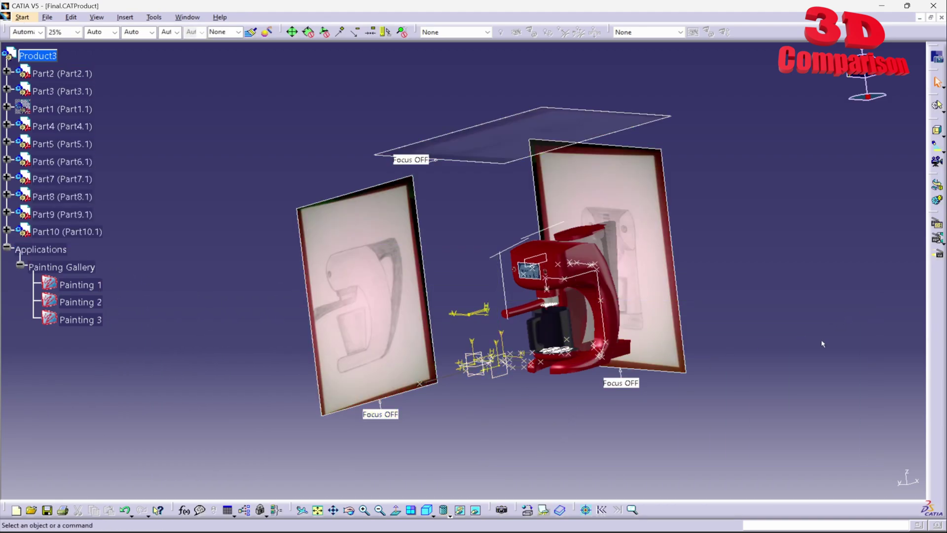